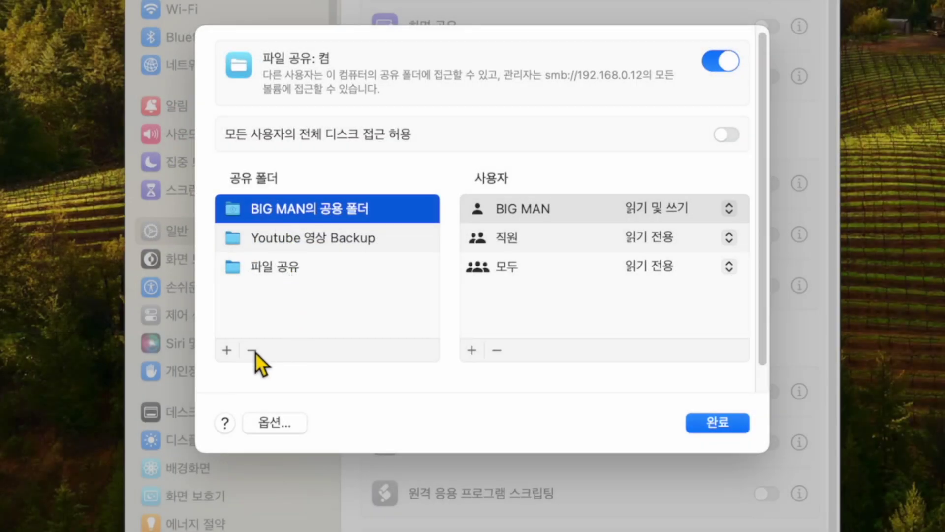
# Step: Stop sharing the BIG MAN의 공용 폴더 folder and share the 공용 folder from the bigman home folder instead
pyautogui.click(256, 353)
pyautogui.click(535, 306)
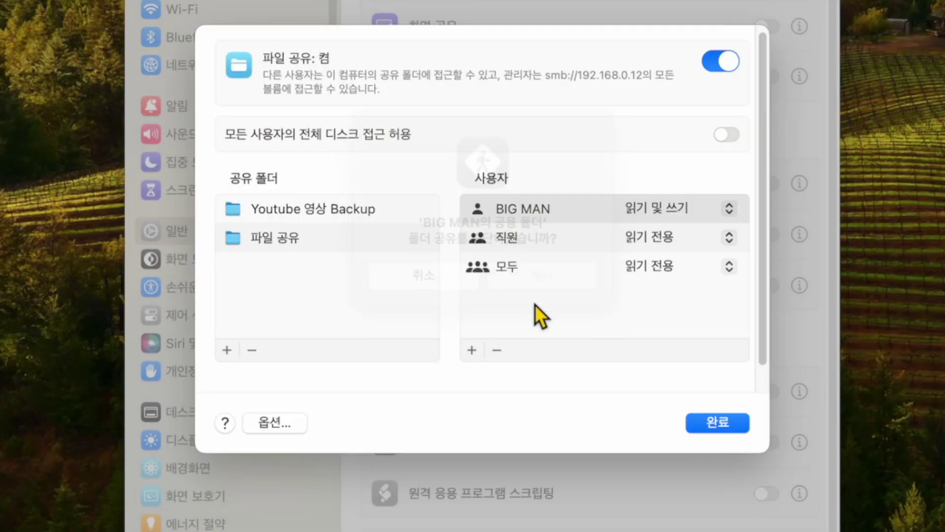
pyautogui.click(228, 351)
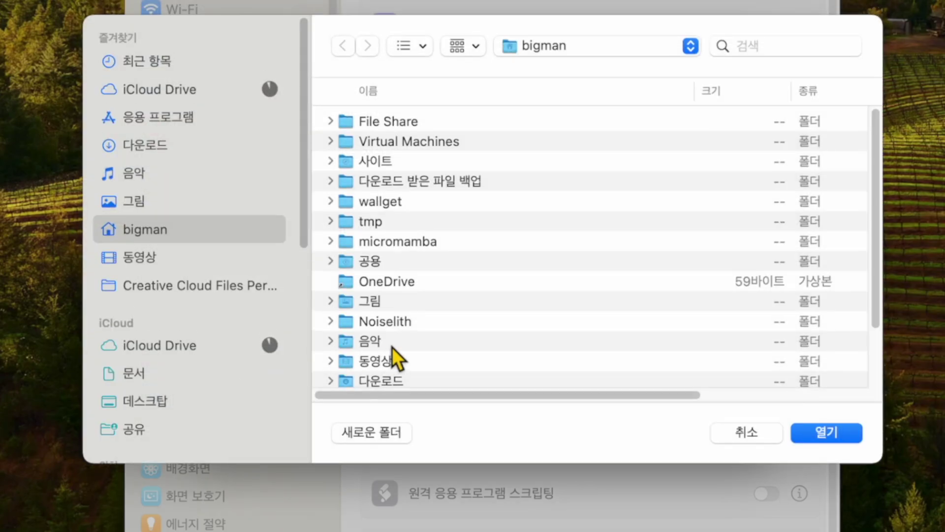
pyautogui.click(421, 264)
pyautogui.click(830, 437)
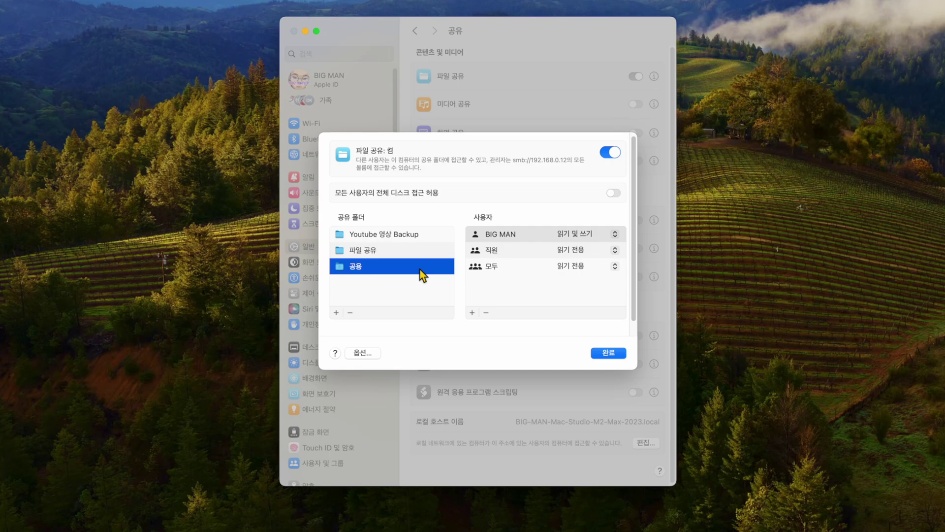
# Step: Add the 다운로드 folder from the bigman home folder to the shared folders and select it in the list
pyautogui.click(338, 315)
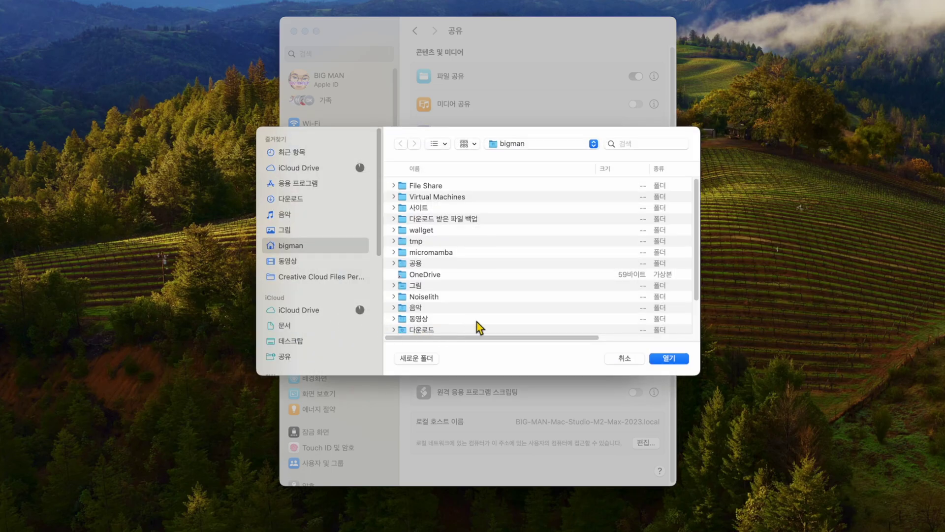
pyautogui.scroll(-2, 500, 312)
pyautogui.click(478, 279)
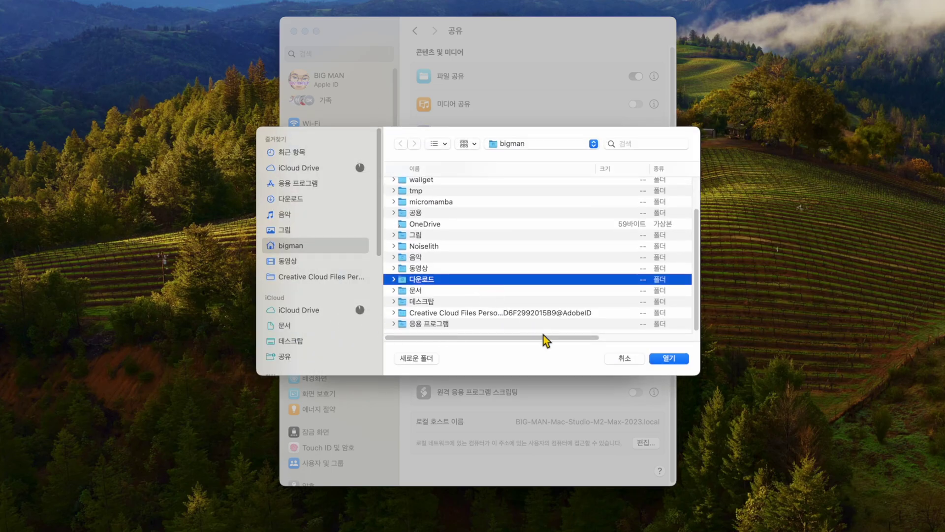
pyautogui.click(668, 362)
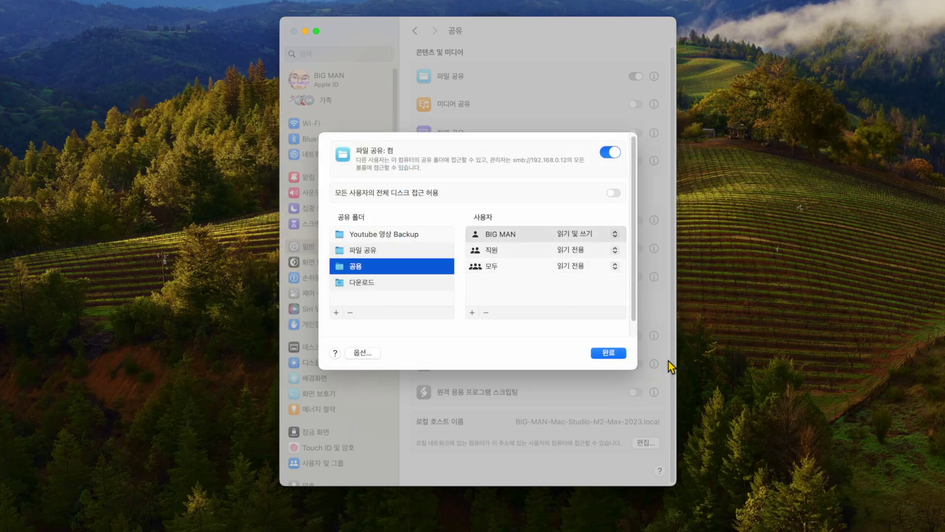
pyautogui.click(373, 282)
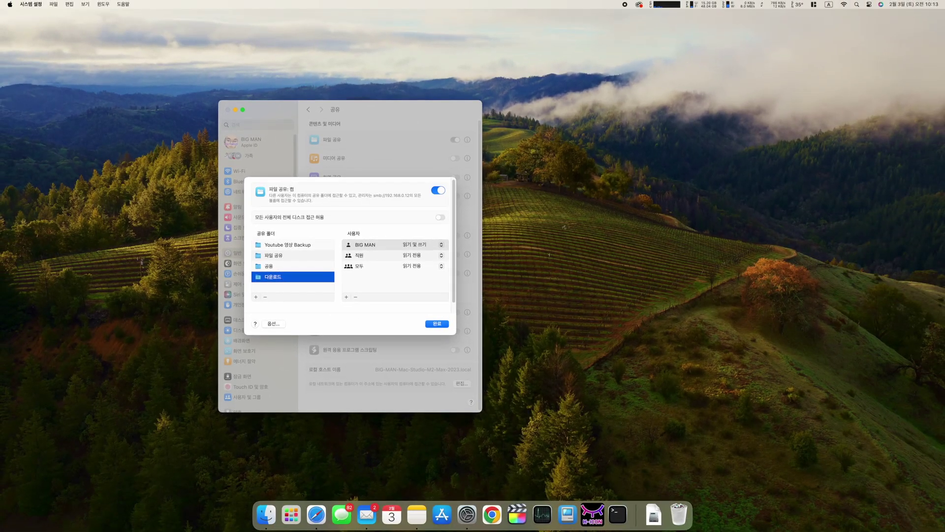
# Step: Find 디렉토리 유틸리티 (Directory Utility) with Spotlight and open it
pyautogui.press('super+space')
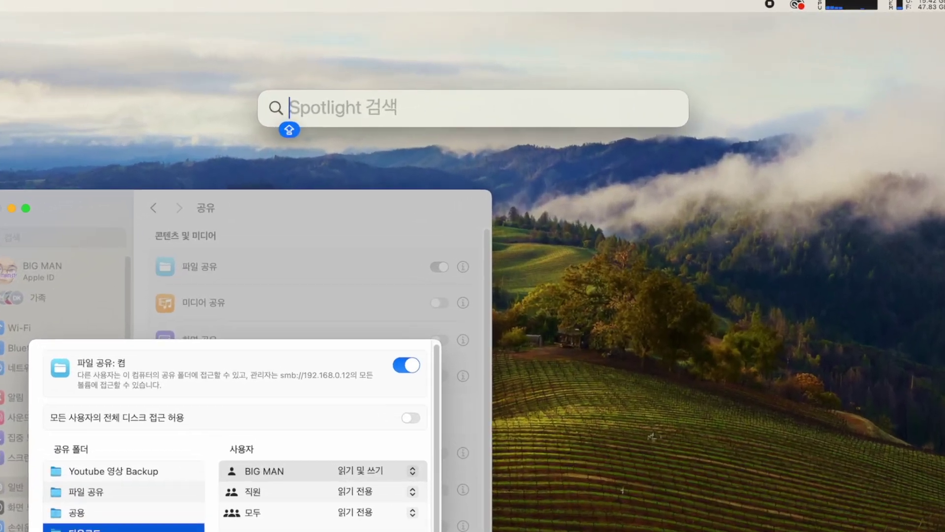
pyautogui.write('디렉토리 유틸ㄹ')
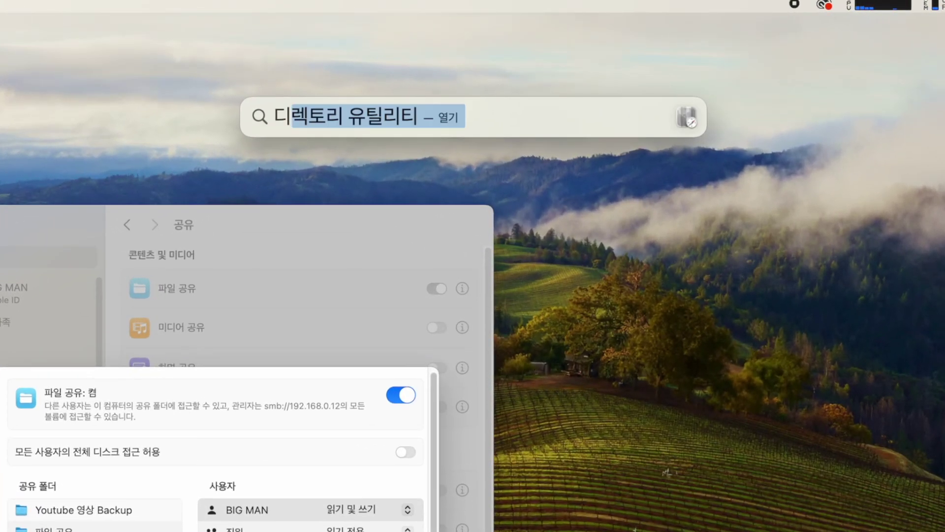
pyautogui.write('ㅣ티')
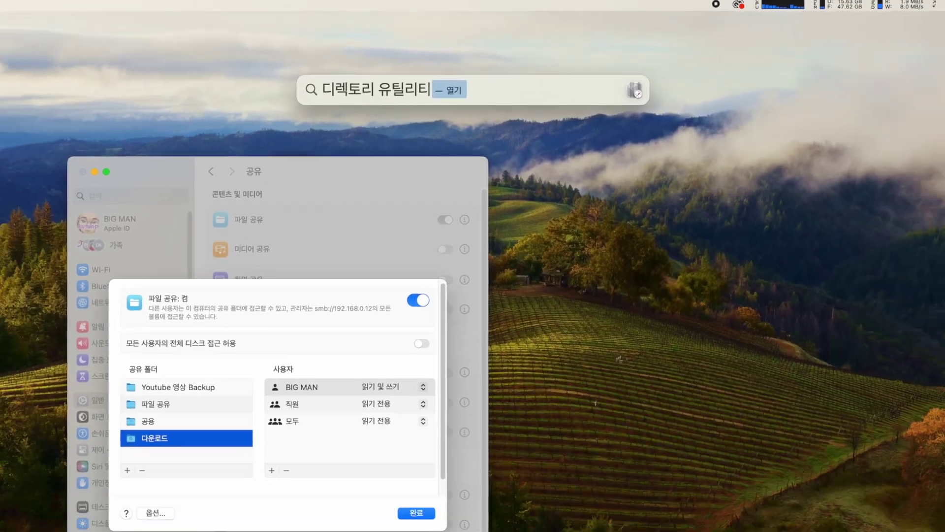
pyautogui.press('Return')
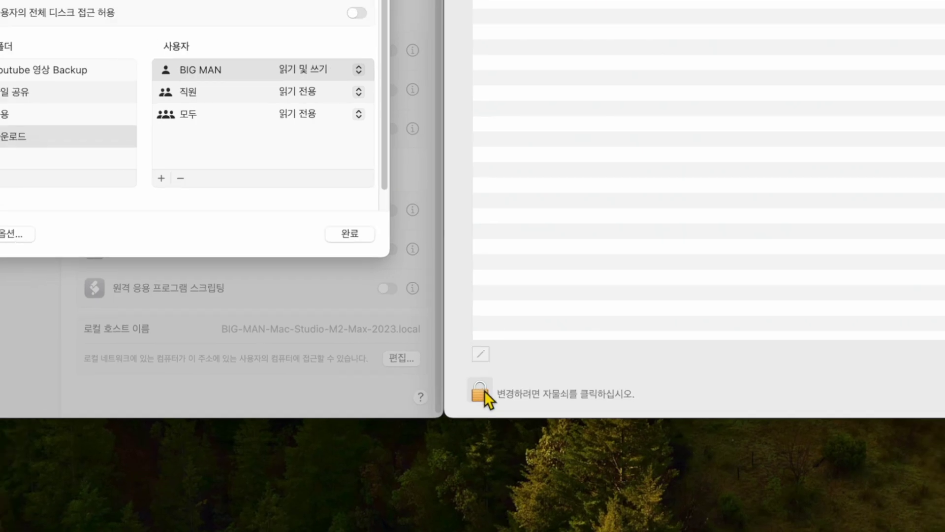
# Step: Unlock Directory Utility for changes by entering the administrator account's password
pyautogui.click(472, 339)
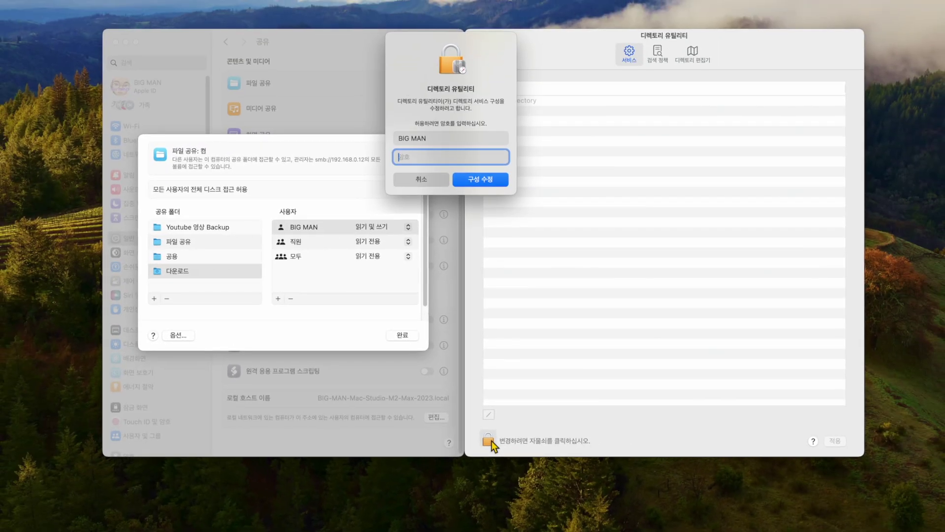
pyautogui.write('****')
pyautogui.click(486, 185)
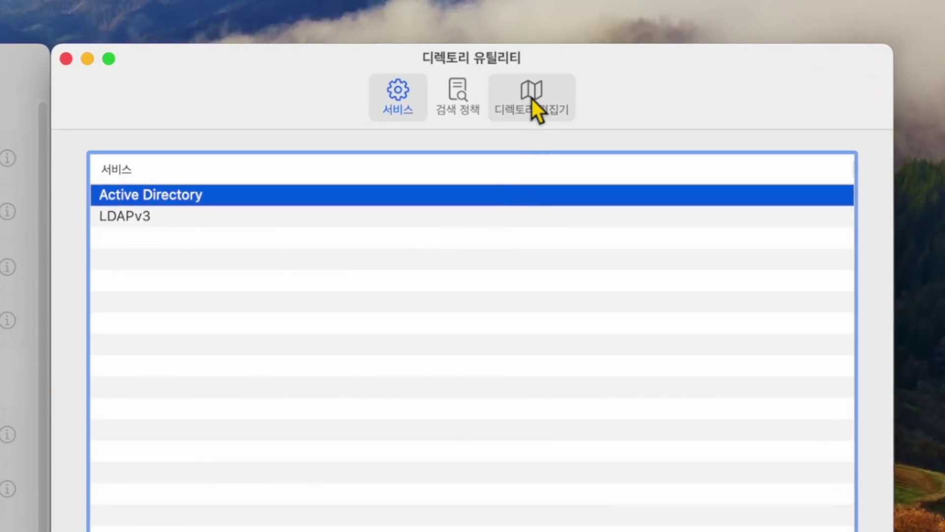
# Step: Show the SharePoints records of /Local/Default in the directory editor and open the 다운로드 record
pyautogui.click(573, 91)
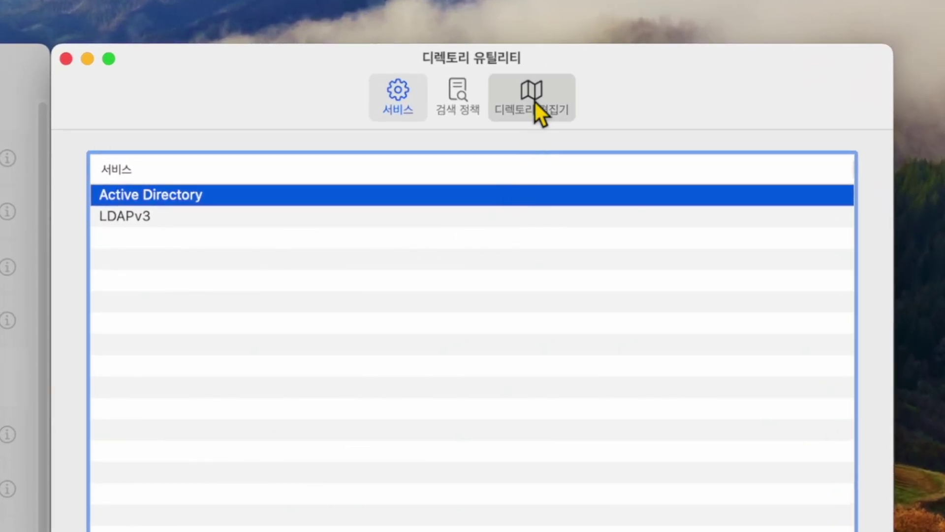
pyautogui.click(237, 146)
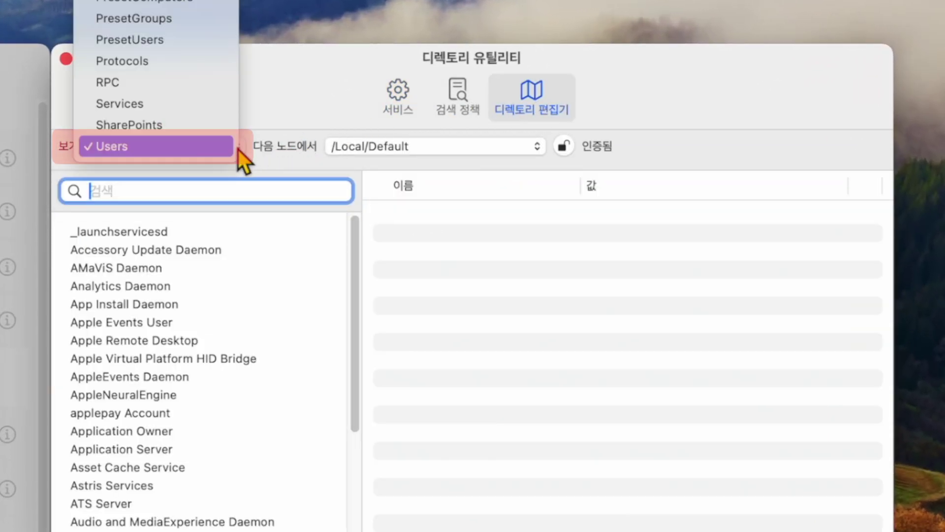
pyautogui.click(227, 127)
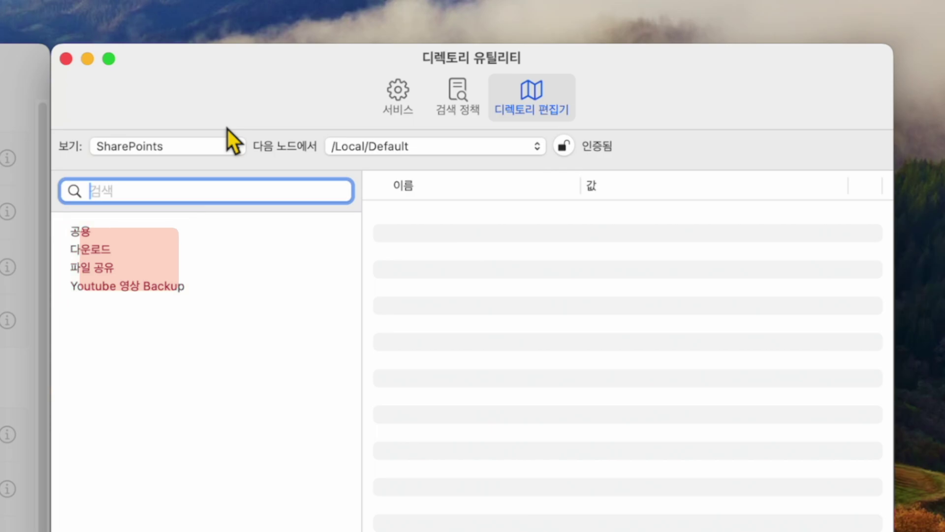
pyautogui.click(130, 251)
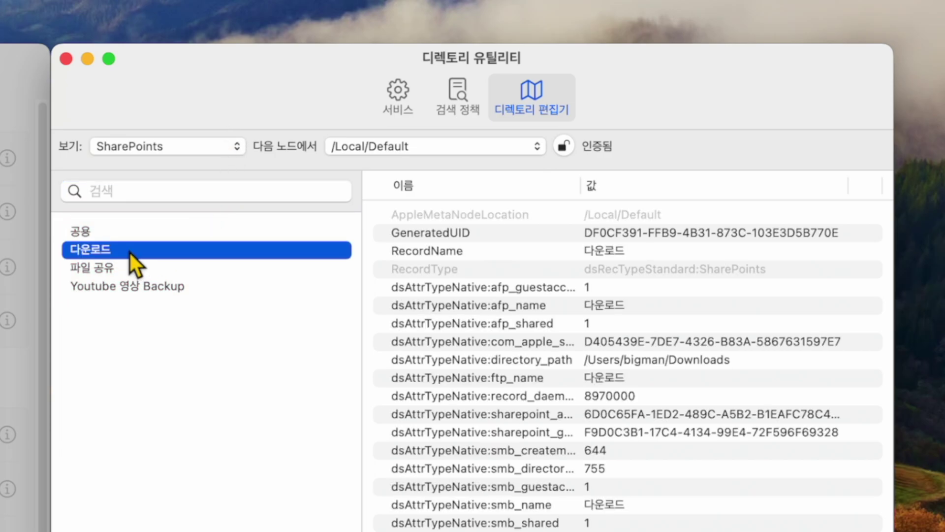
# Step: Set the RecordName value of the 다운로드 share record to "BIG MAN의 다운로드 폴더"
pyautogui.click(439, 252)
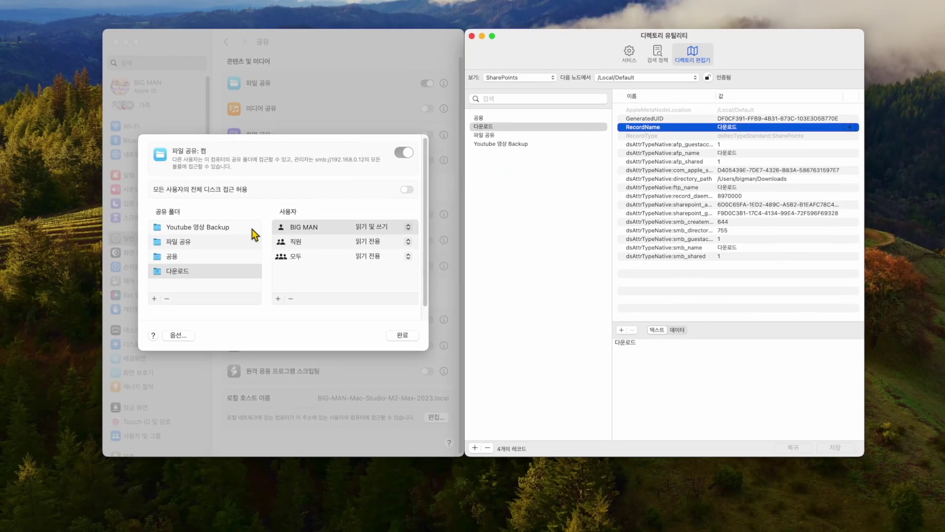
pyautogui.click(217, 271)
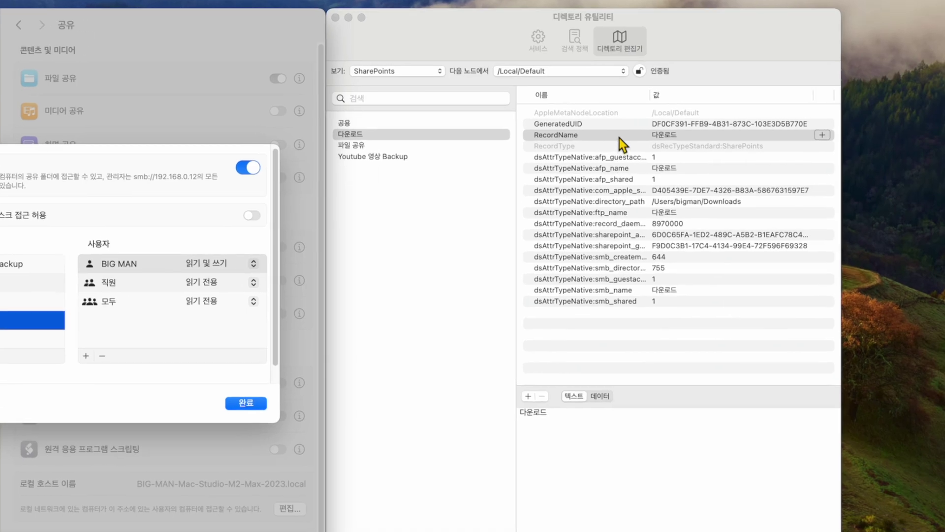
pyautogui.click(620, 136)
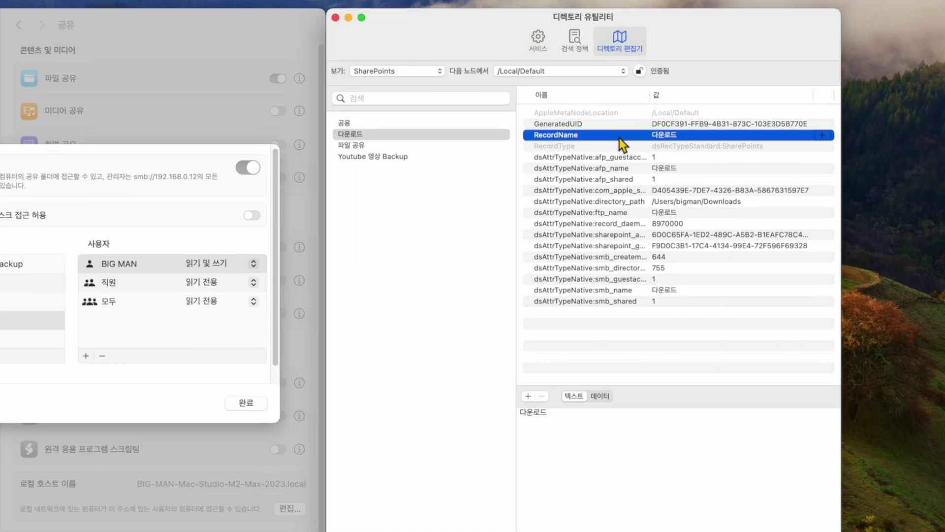
pyautogui.click(617, 427)
pyautogui.press('Left')
pyautogui.press('Left')
pyautogui.press('Left')
pyautogui.press('Left')
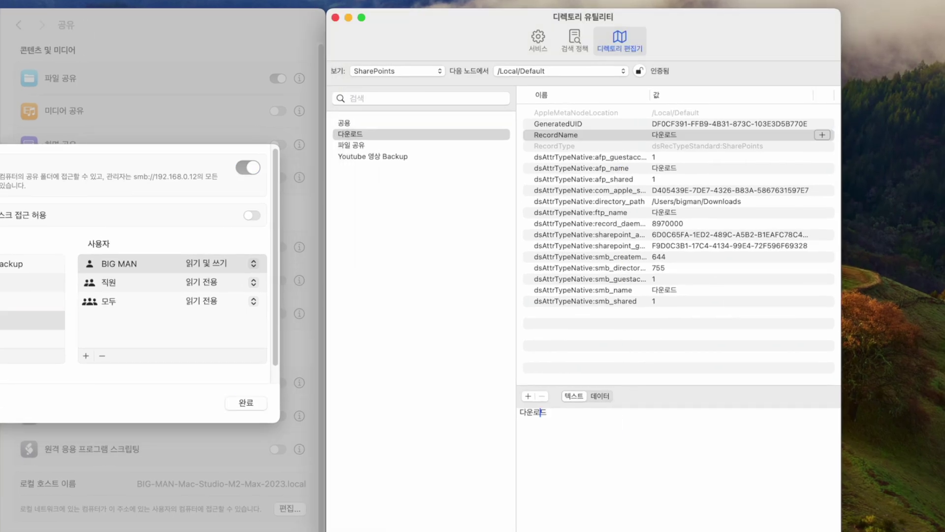
pyautogui.write('BIG MAN의')
pyautogui.click(655, 426)
pyautogui.write('폴더')
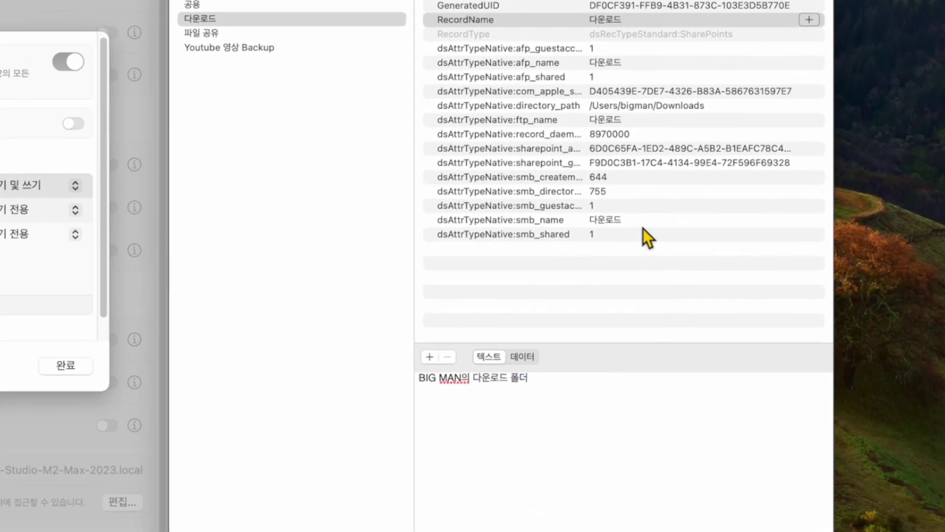
# Step: Set the dsAttrTypeNative:smb_name value to "BIG MAN의 다운로드 폴더" and save the share record
pyautogui.click(639, 222)
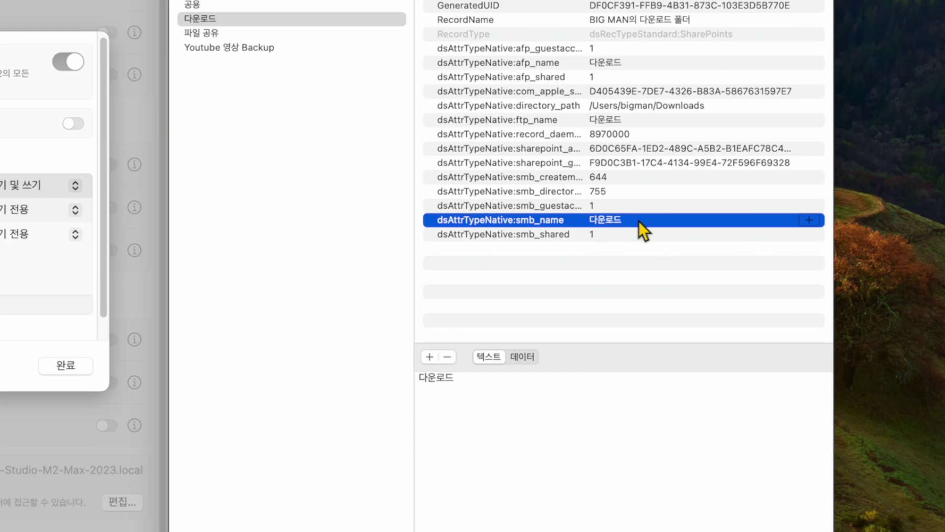
pyautogui.click(605, 394)
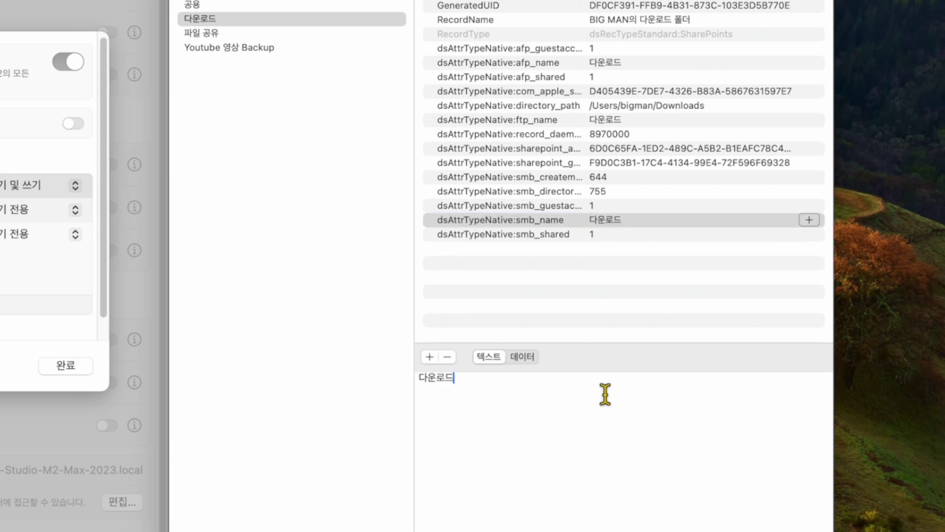
pyautogui.press('Up')
pyautogui.write('BIG MAN의')
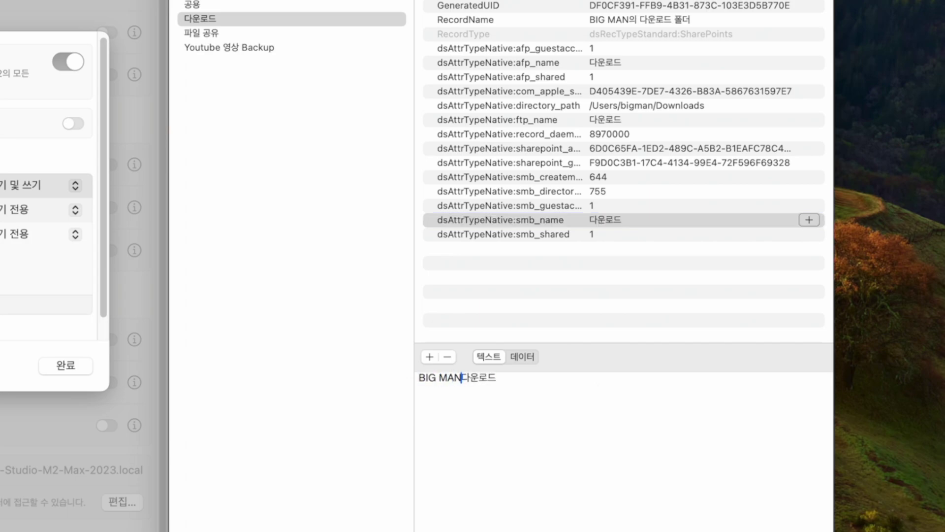
pyautogui.click(621, 394)
pyautogui.write('폴더')
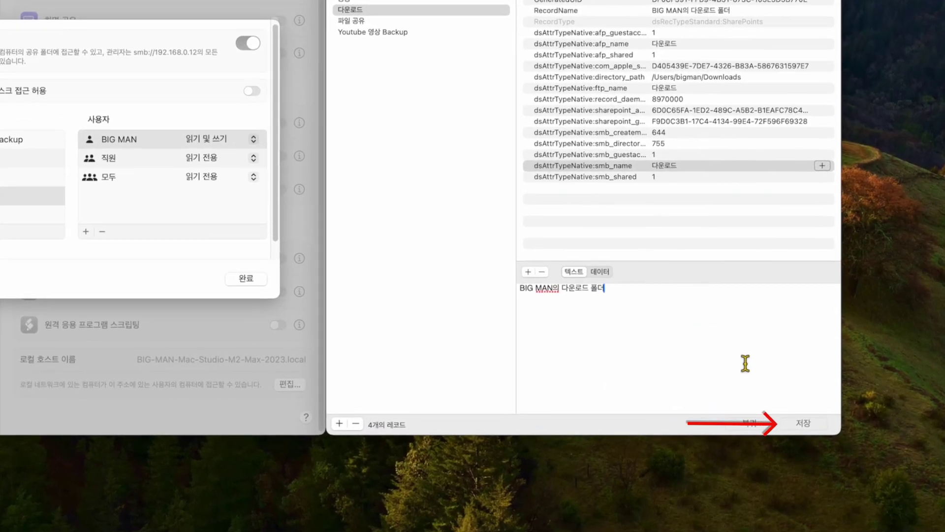
pyautogui.click(804, 423)
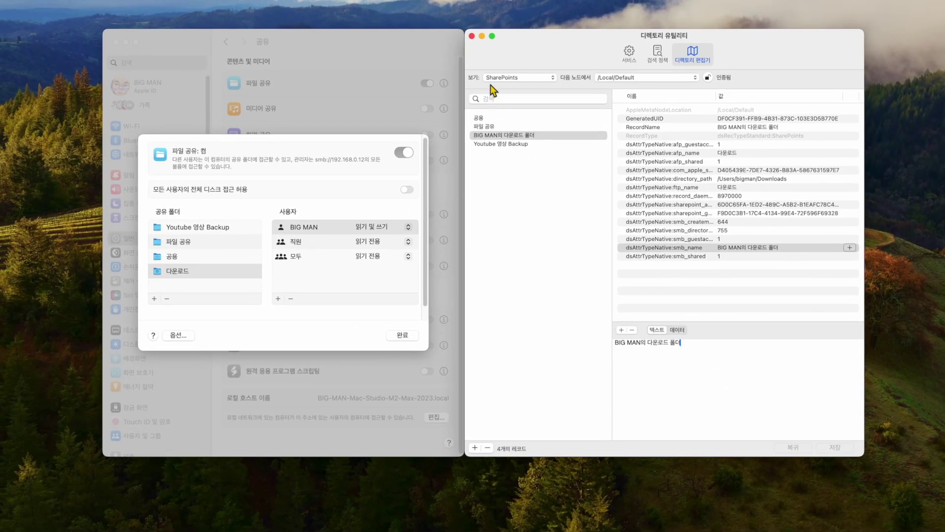
# Step: Close Directory Utility and quit System Settings after finishing the file sharing dialog
pyautogui.click(472, 35)
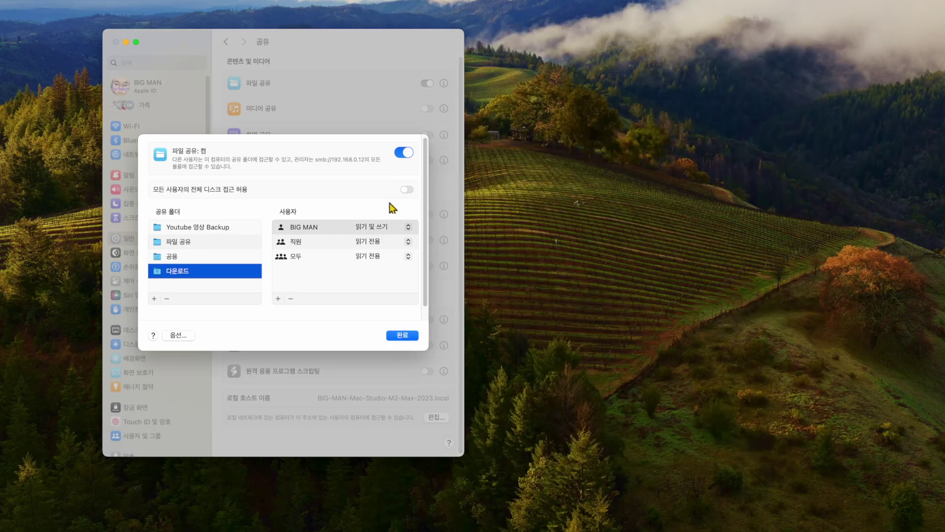
pyautogui.click(406, 335)
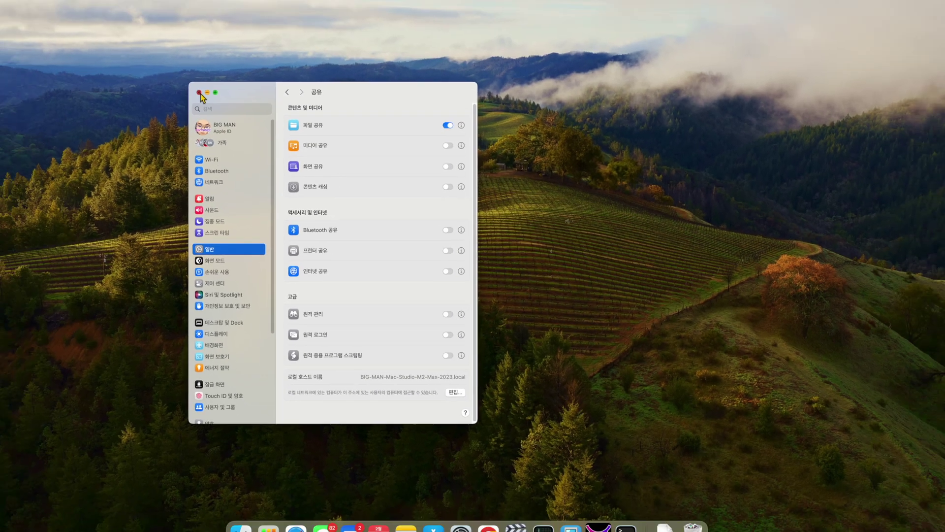
pyautogui.click(199, 92)
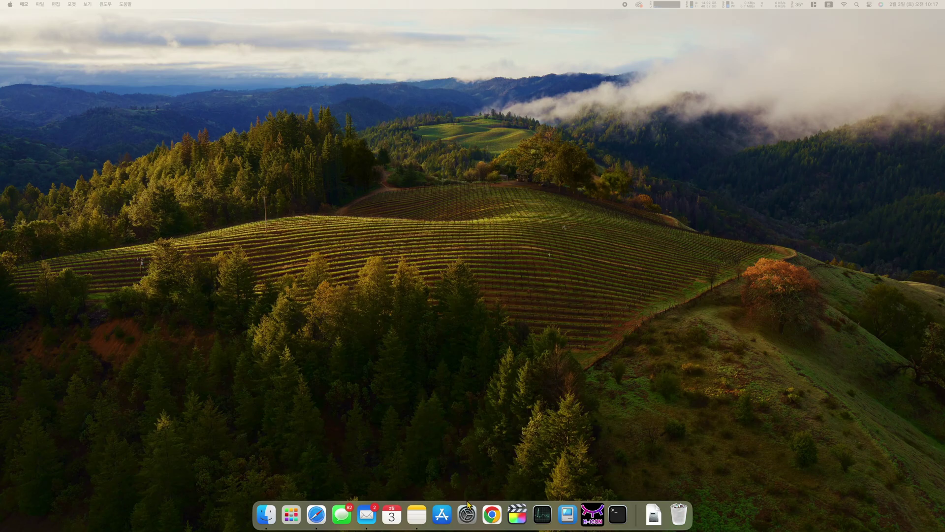
# Step: Reopen System Settings and display the file sharing details to check the shared folder names
pyautogui.click(467, 515)
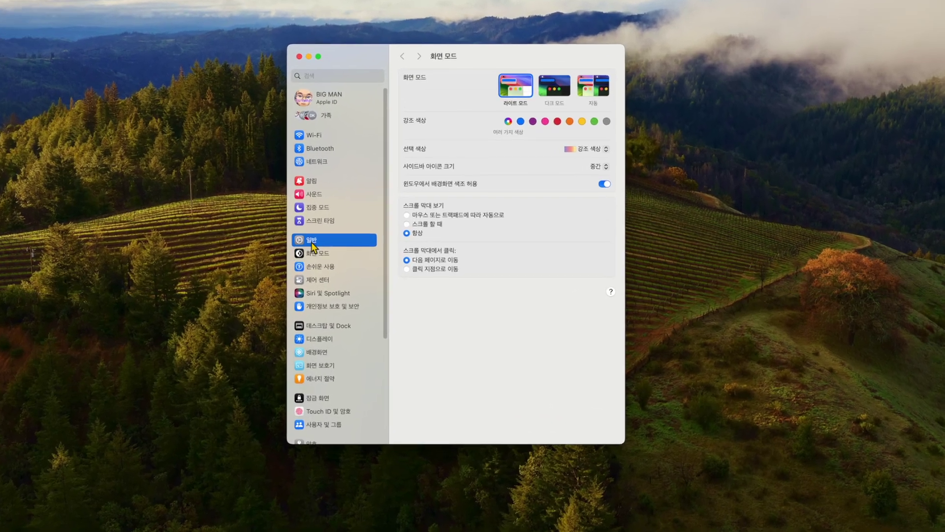
pyautogui.click(343, 247)
pyautogui.click(464, 260)
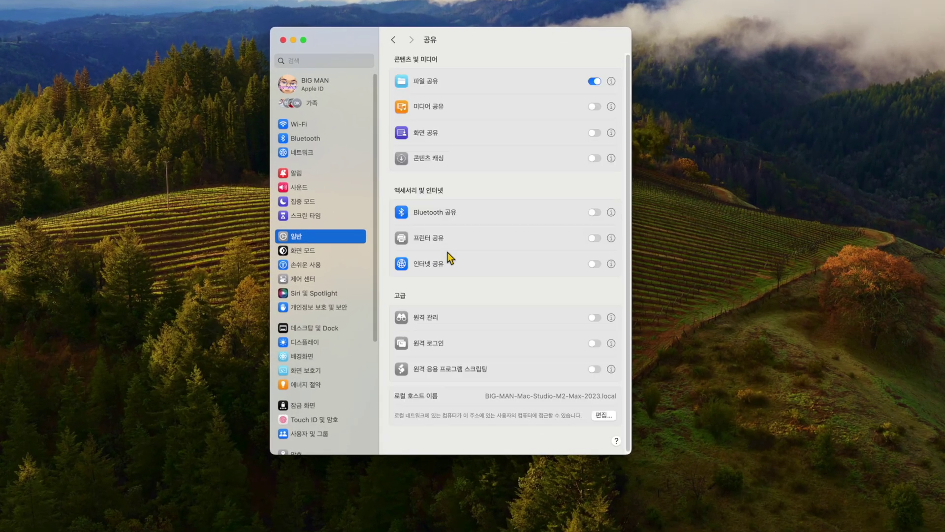
pyautogui.click(611, 81)
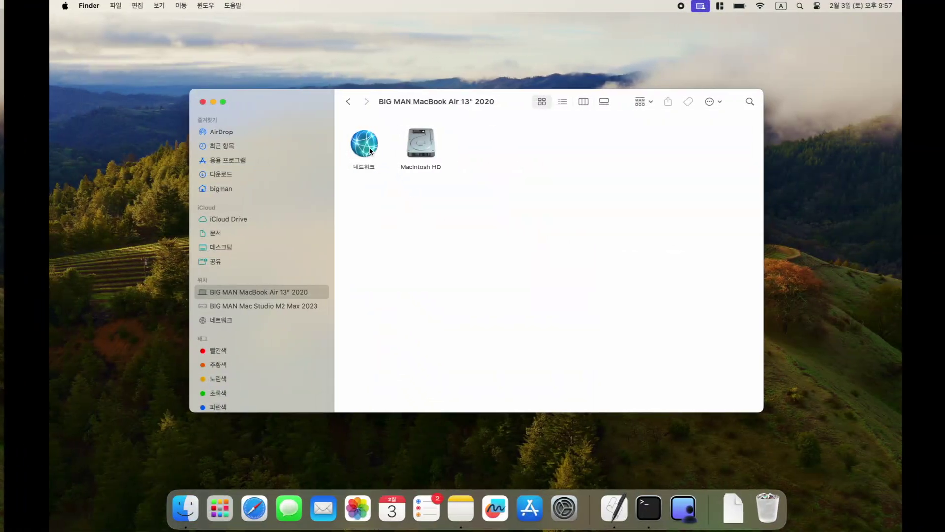
# Step: In Finder on the MacBook, connect to the BIG MAN Mac Studio M2 Max 2023 server as a registered user, entering the account password
pyautogui.doubleClick(371, 166)
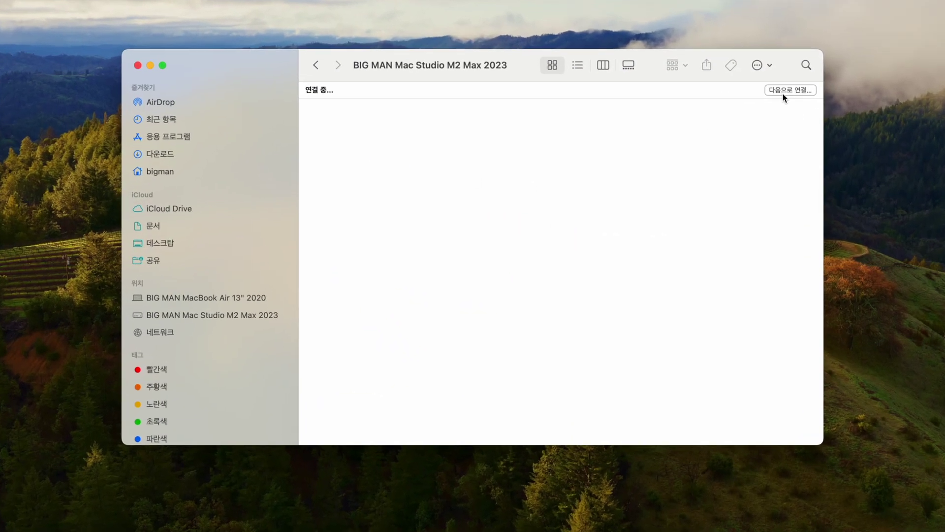
pyautogui.click(742, 116)
pyautogui.write('••••')
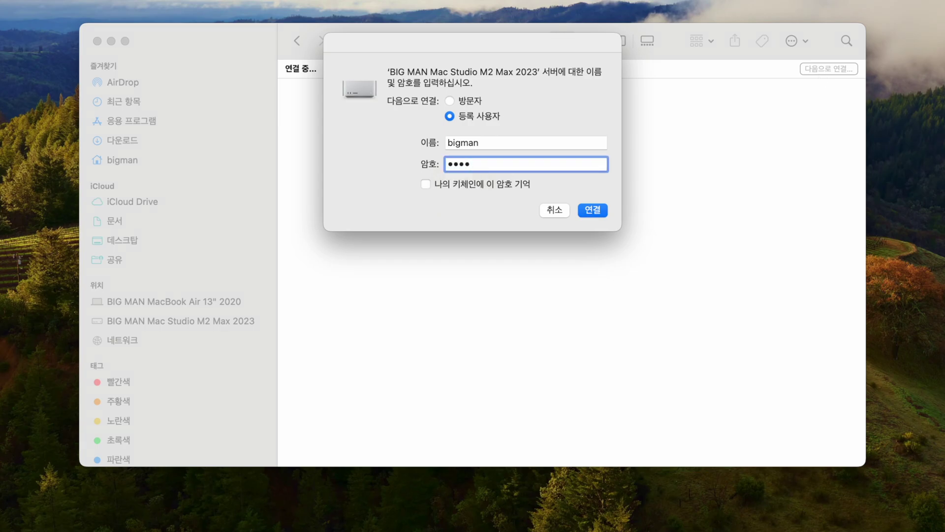
pyautogui.press('Return')
# Step: In Windows File Explorer, open the network address 192.168.0.12 and sign in with the Mac account's user name and password
pyautogui.click(576, 148)
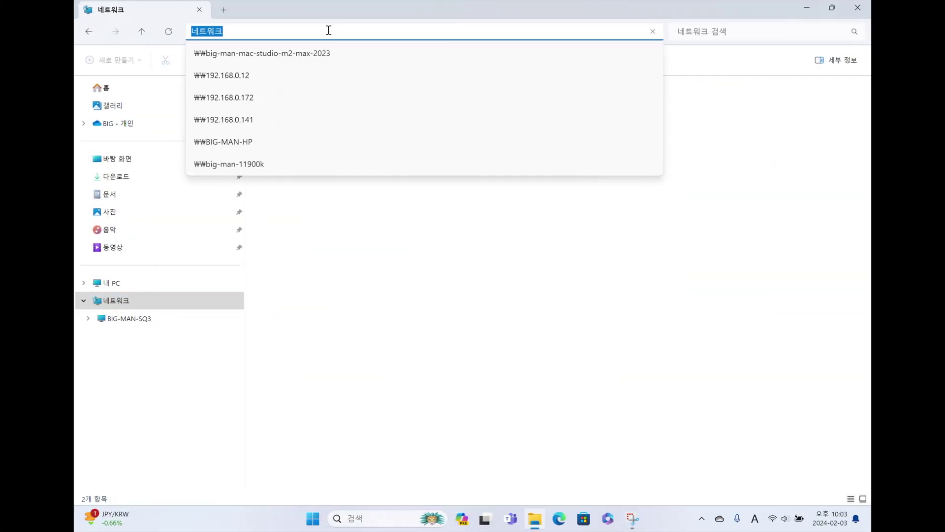
pyautogui.write('192.168.0.12')
pyautogui.press('Return')
pyautogui.write('bigman')
pyautogui.press('Tab')
pyautogui.write('****')
pyautogui.click(430, 392)
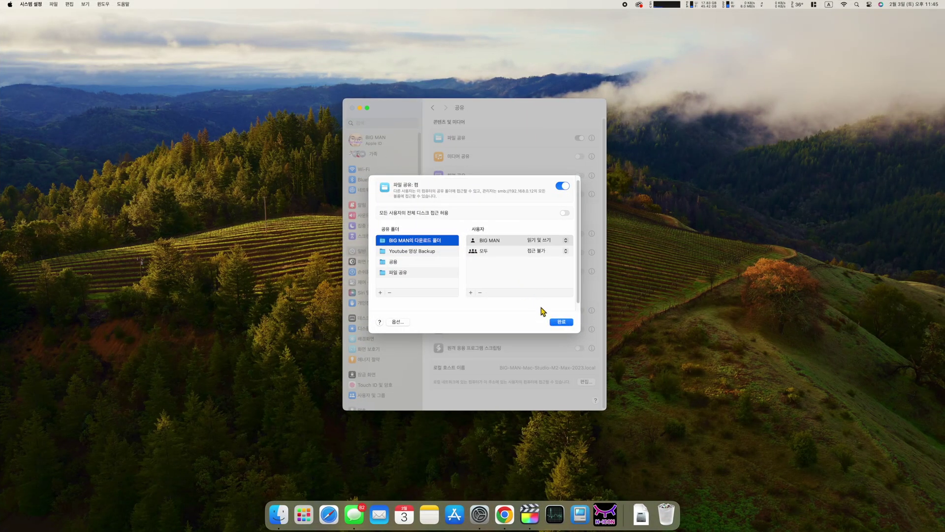
# Step: Finish the file sharing dialog on the Mac and close the System Settings window
pyautogui.click(560, 323)
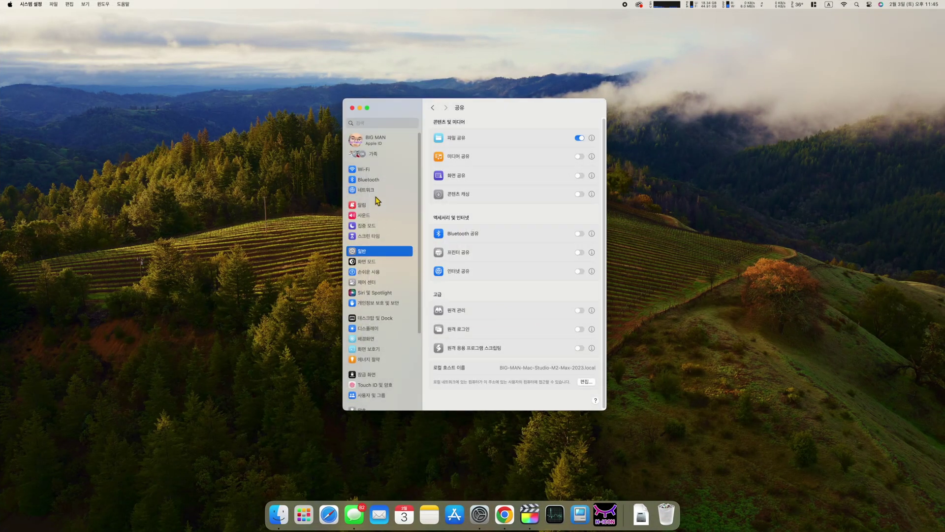
pyautogui.click(352, 108)
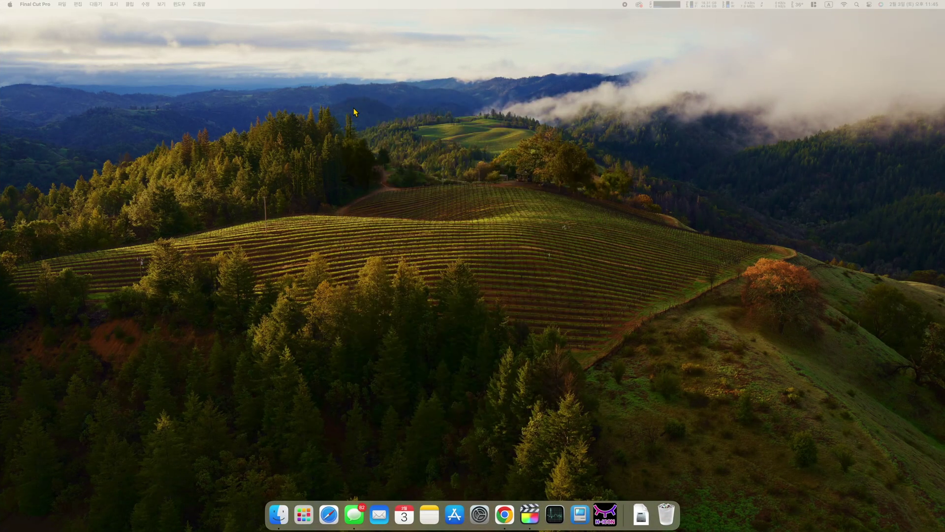